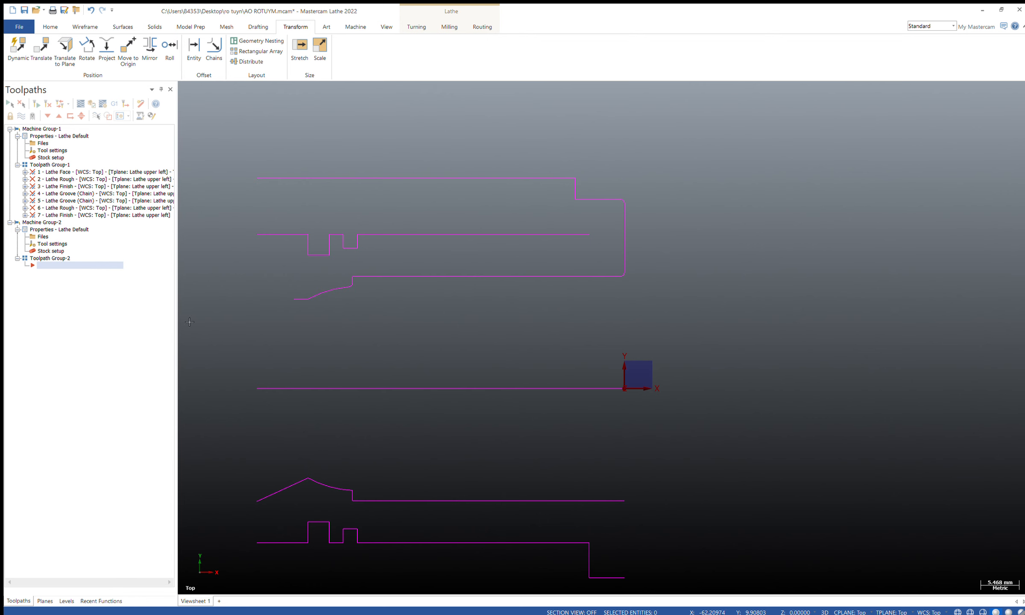
# Define the hollow cylindrical stock around the part profile in Machine Group-2's stock setup
pyautogui.click(51, 251)
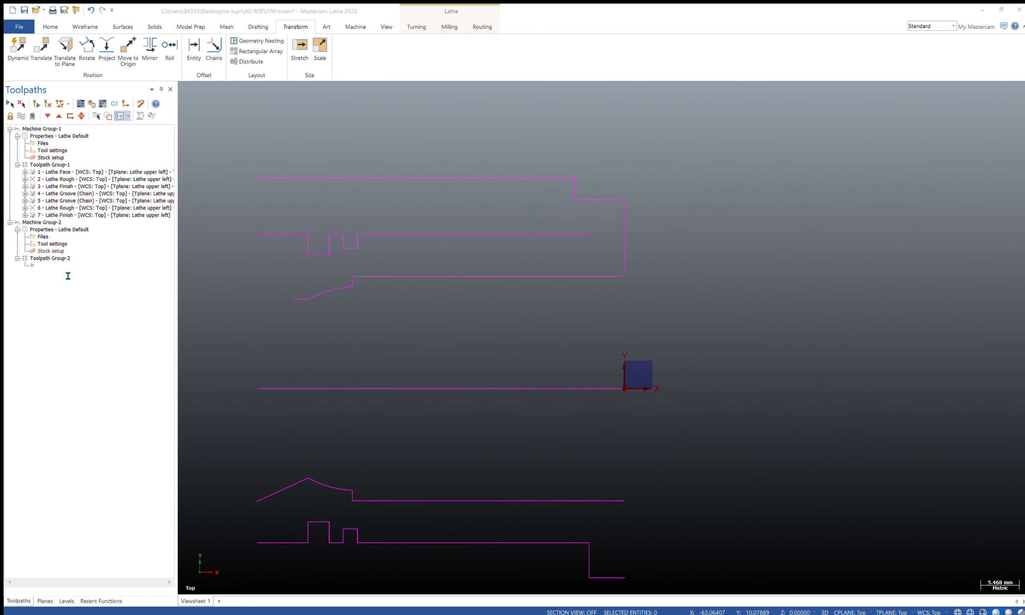
pyautogui.click(15, 295)
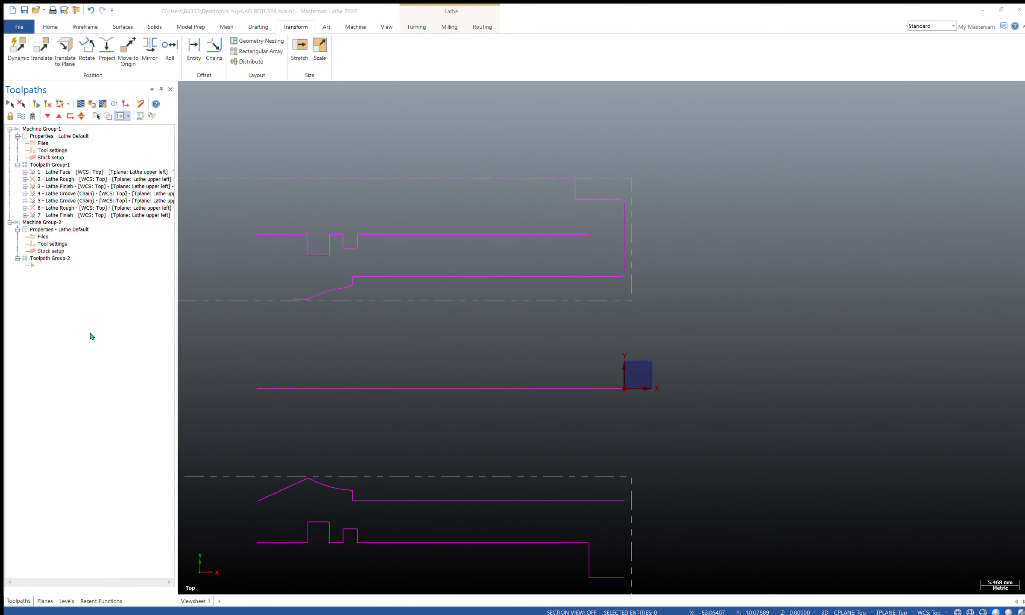
pyautogui.click(201, 425)
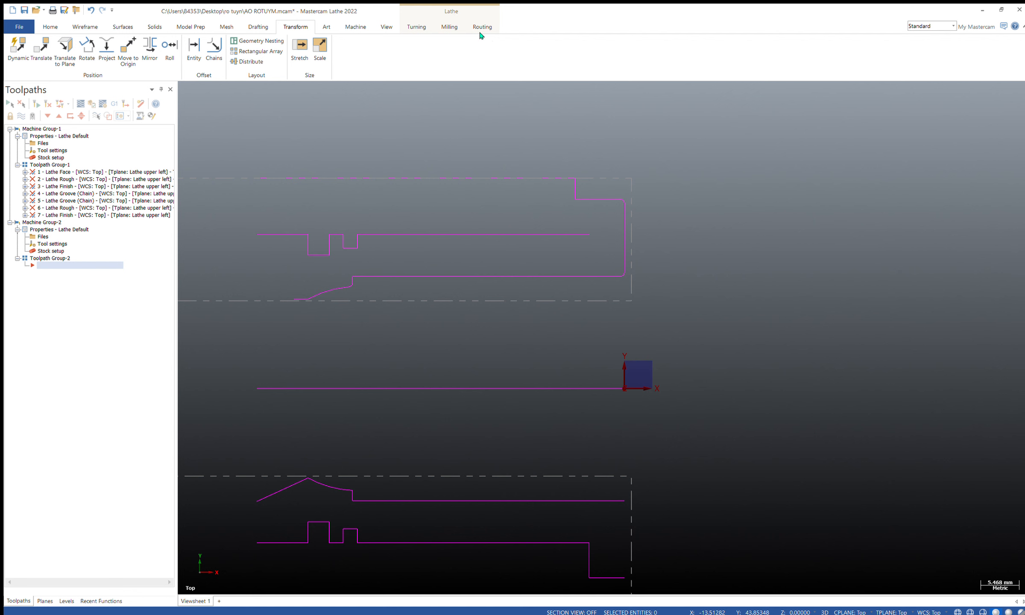
# Create a lathe Face toolpath in Toolpath Group-2 to face the stock's front end
pyautogui.click(417, 27)
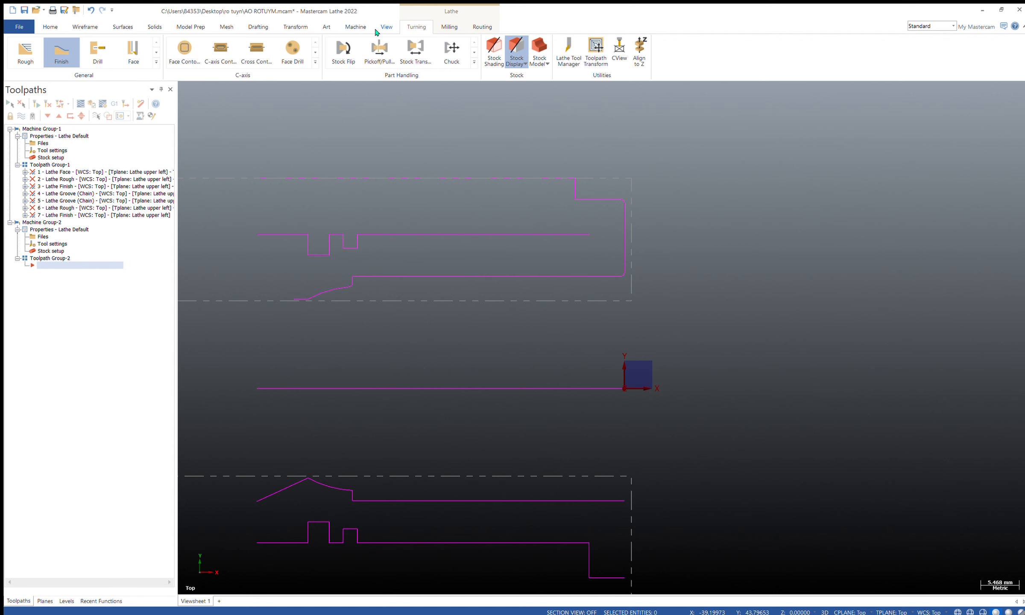
pyautogui.click(133, 51)
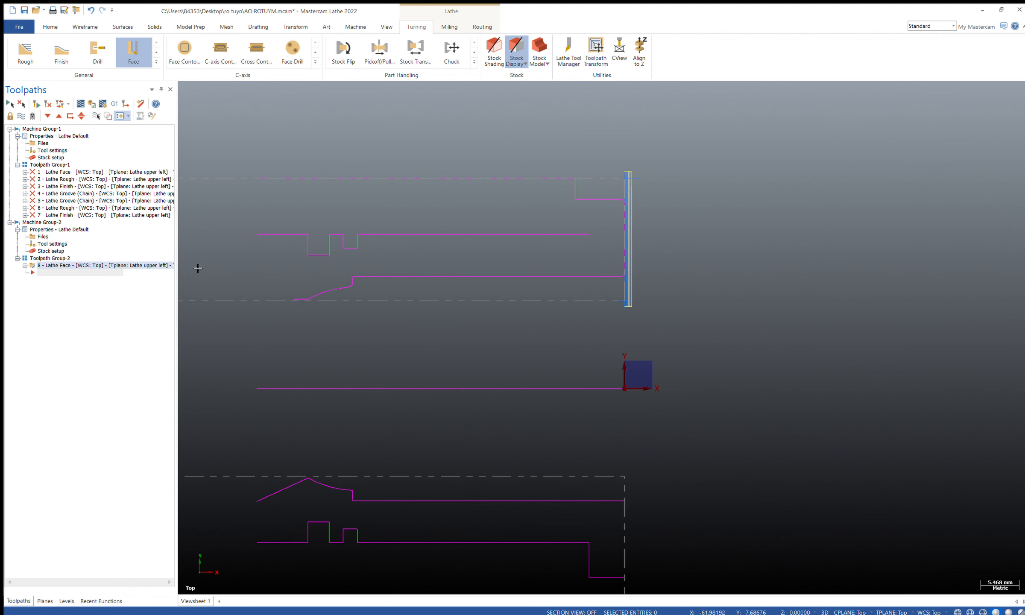
# Create a lathe Rough toolpath chained along the outer step, from the front corner to the shoulder's vertical edge
pyautogui.click(26, 52)
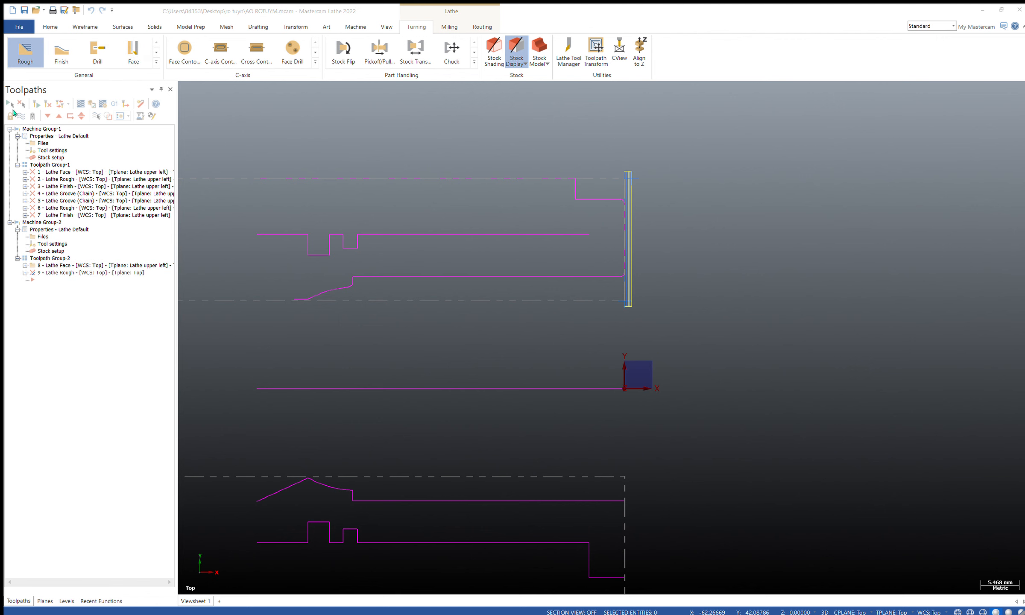
pyautogui.click(607, 203)
pyautogui.click(576, 188)
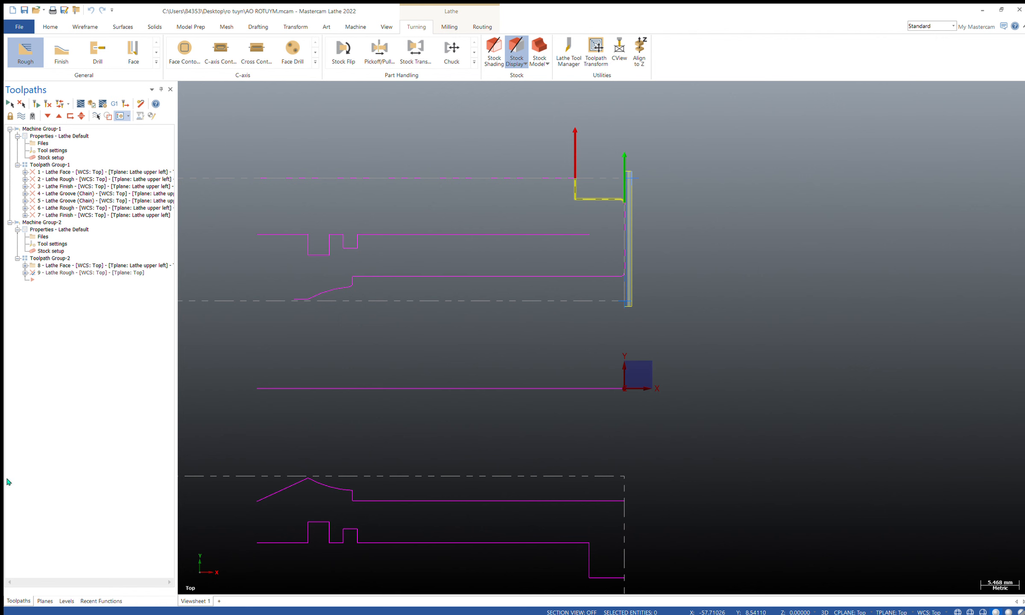
pyautogui.press('Return')
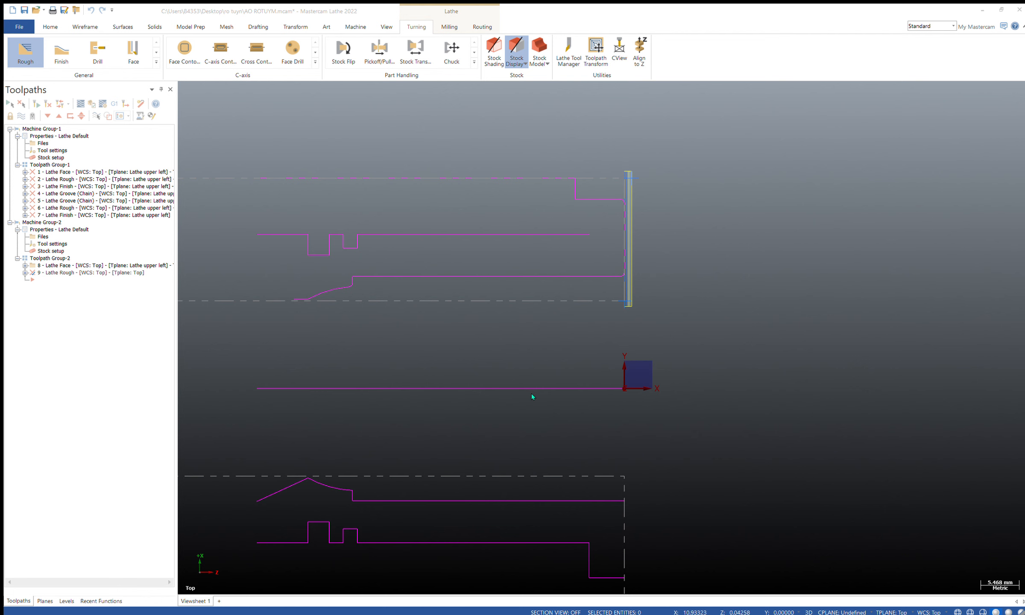
# Check the rough operation's chain geometry, revise its parameters and regenerate the toolpath
pyautogui.click(25, 273)
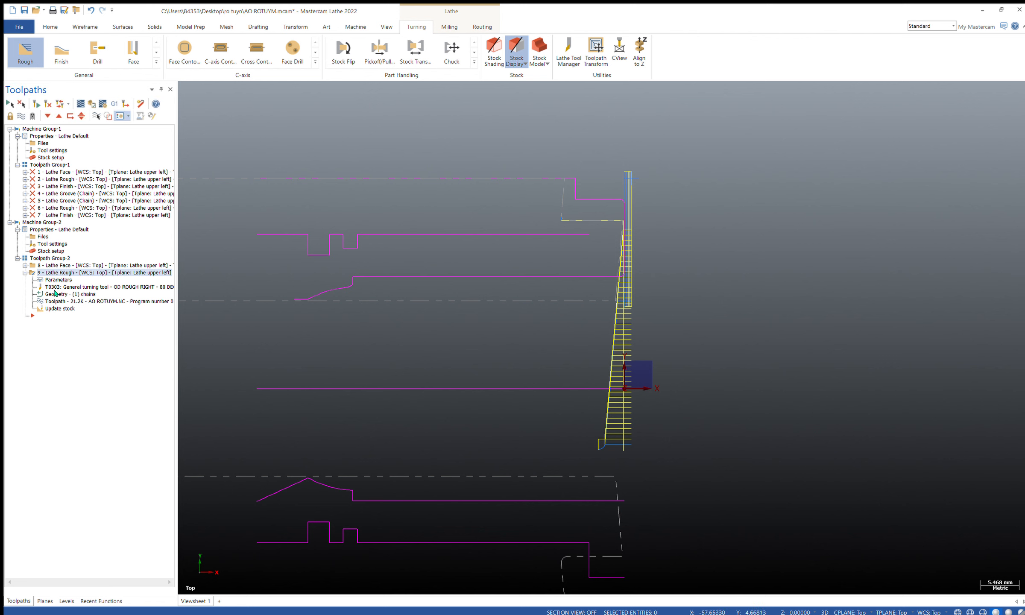
pyautogui.click(55, 293)
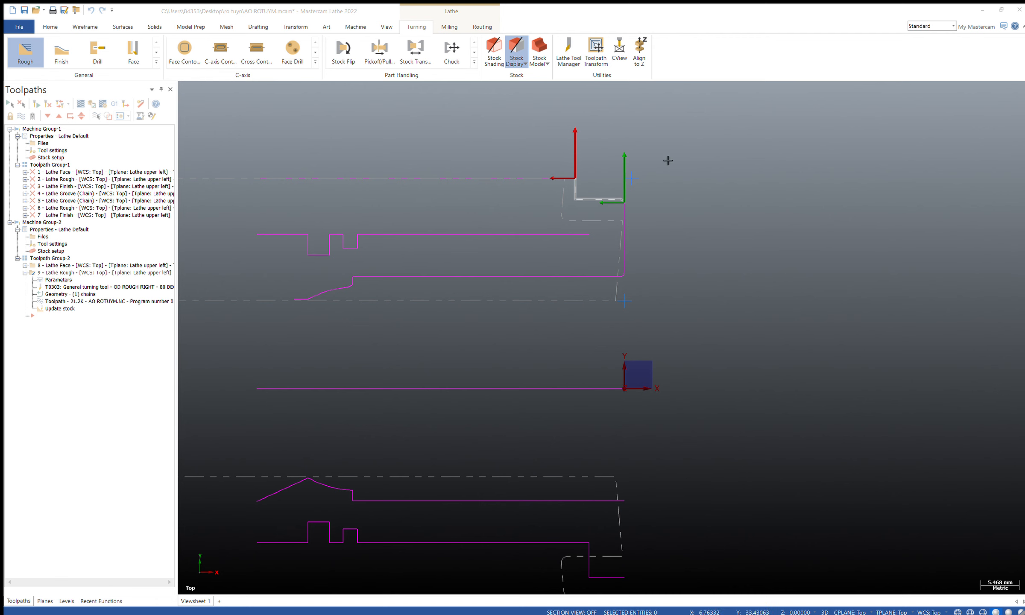
pyautogui.click(107, 257)
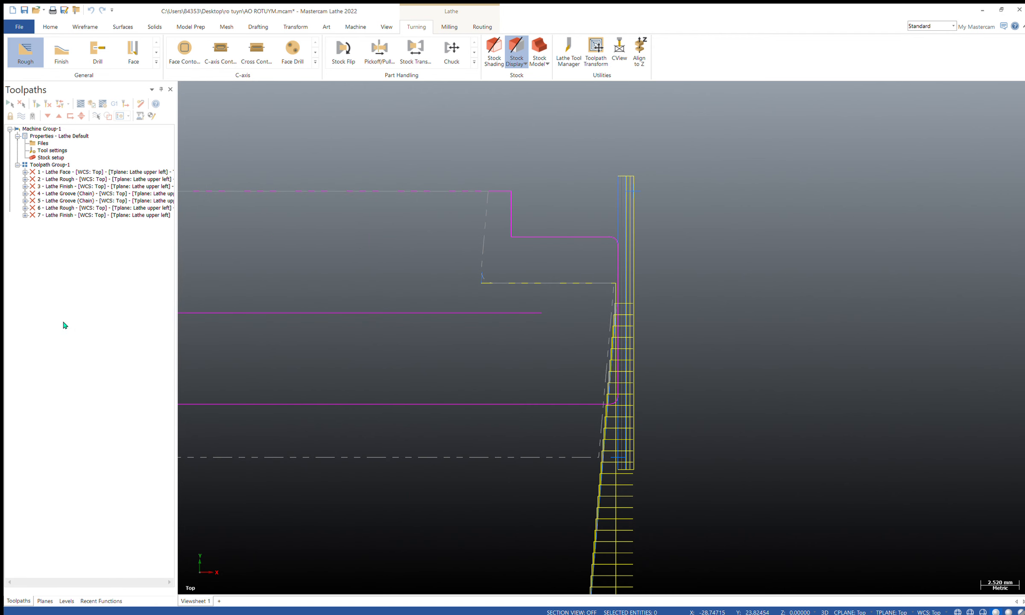
pyautogui.click(54, 280)
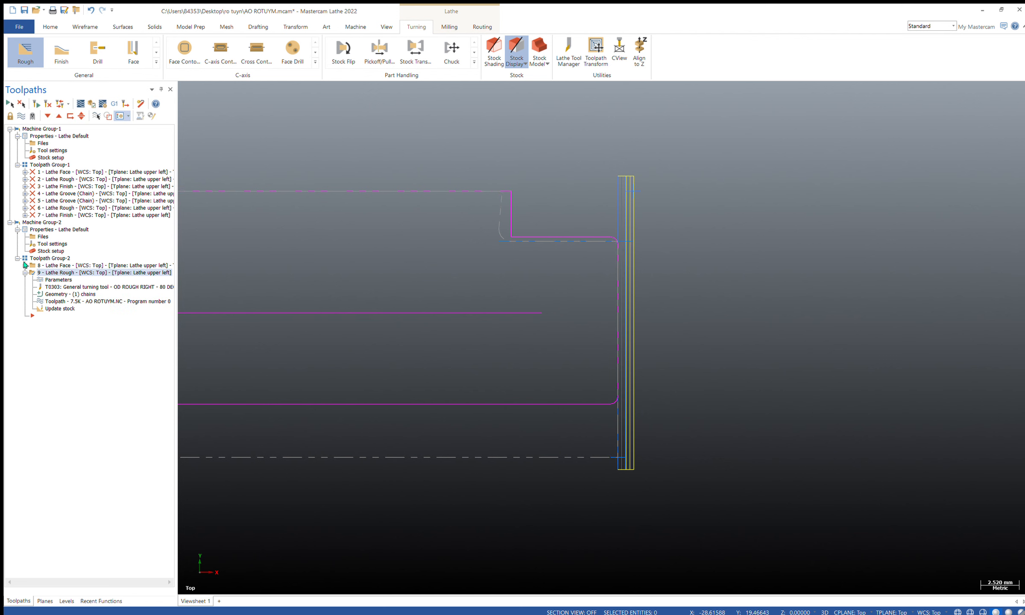
pyautogui.click(59, 280)
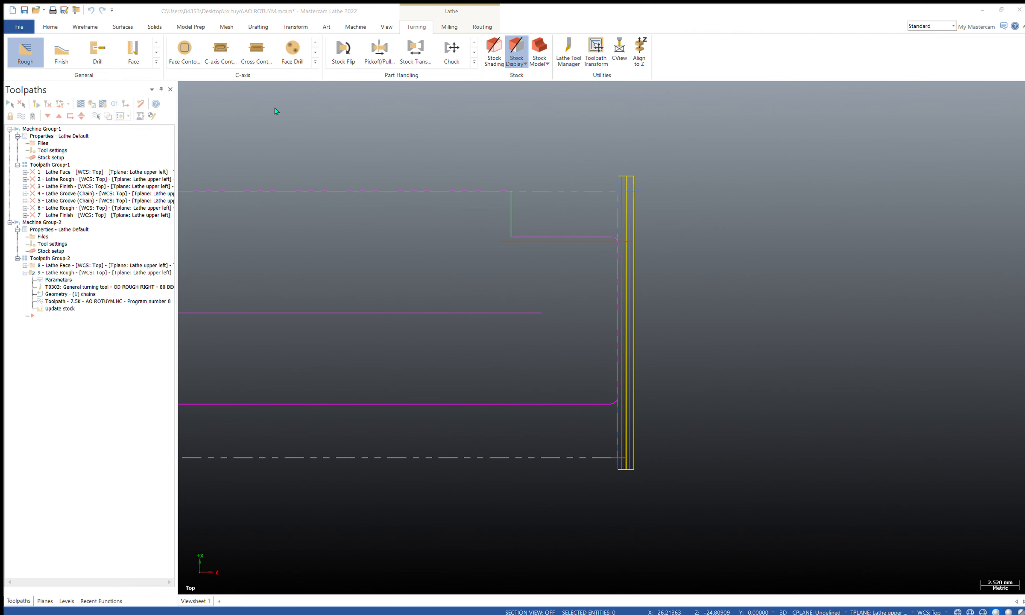
pyautogui.click(544, 396)
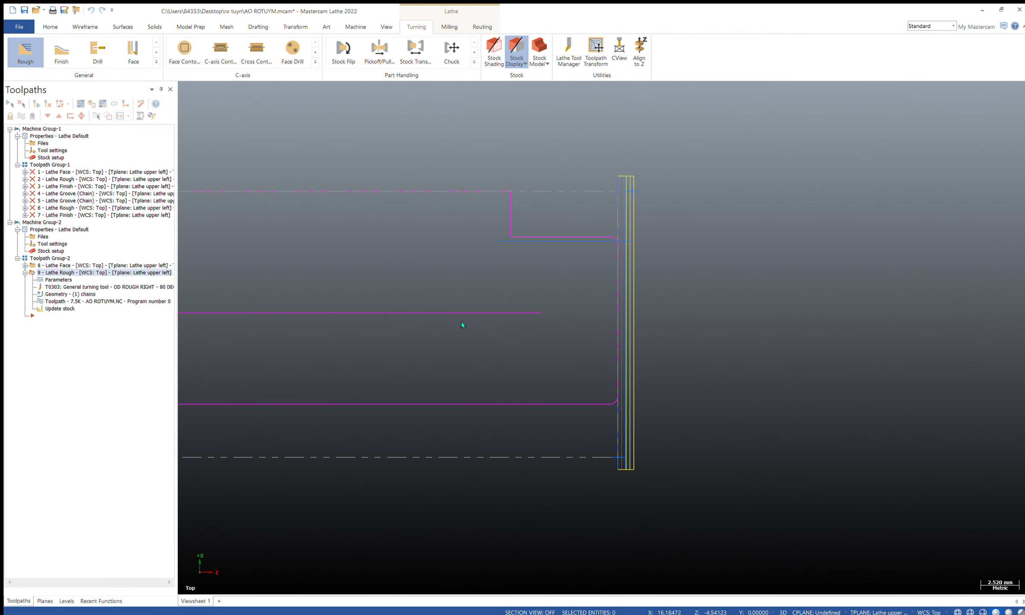
# Inspect the rough operation's chain along the outer step and regenerate the Toolpath Group-2 operations
pyautogui.click(53, 295)
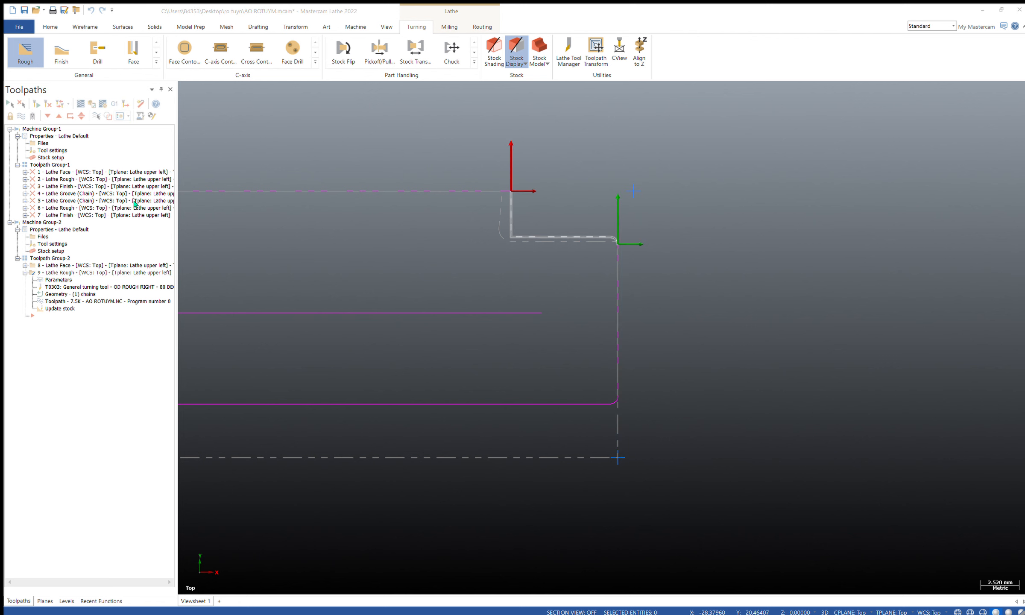
pyautogui.scroll(4, 577, 208)
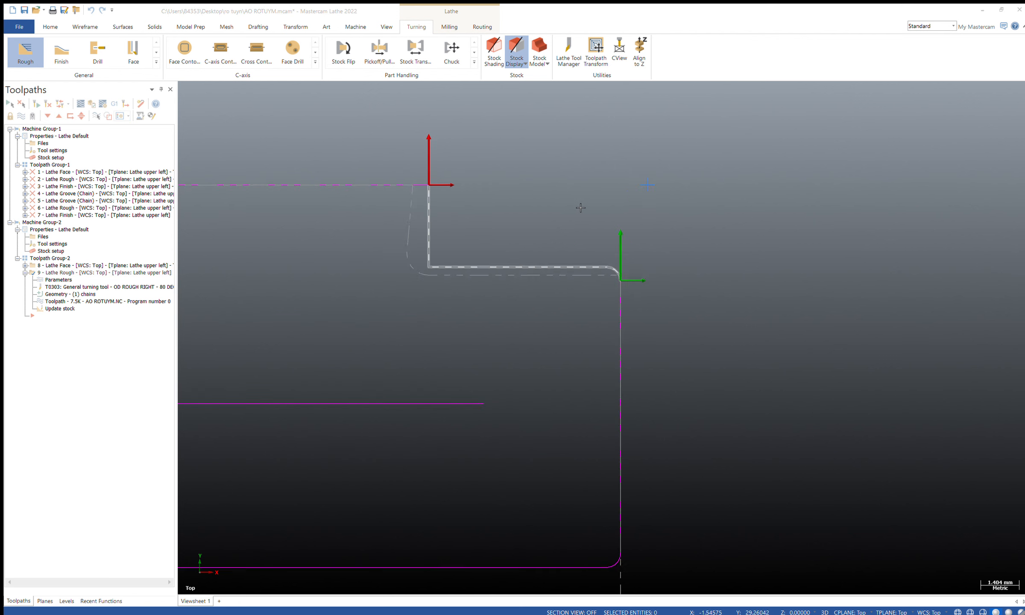
pyautogui.rightClick(31, 117)
pyautogui.scroll(-3, 593, 208)
pyautogui.click(101, 257)
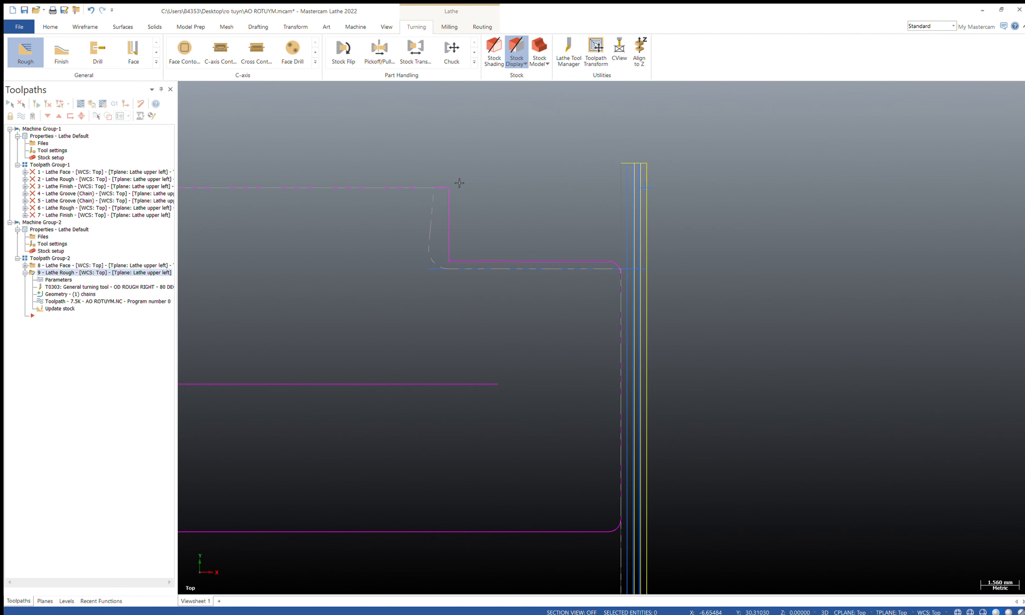
# Delete the Lathe Rough operation from Toolpath Group-2
pyautogui.click(53, 278)
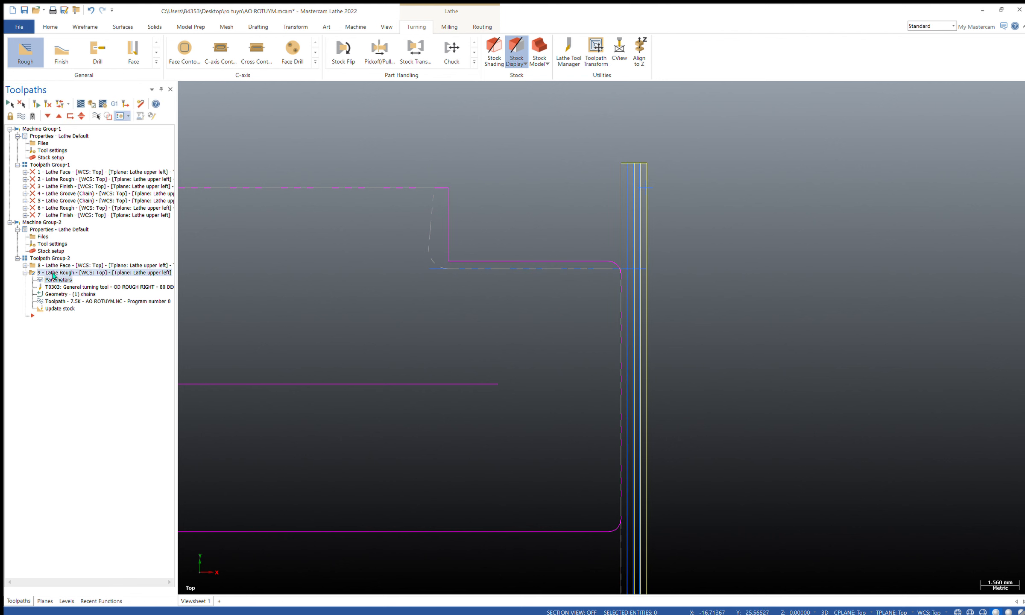
pyautogui.press('Delete')
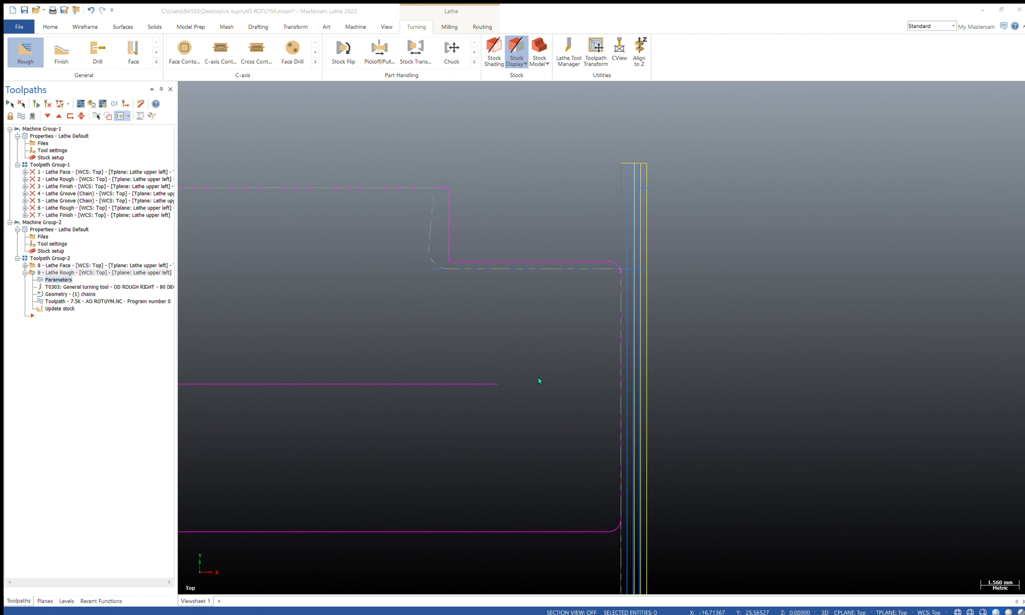
pyautogui.click(526, 324)
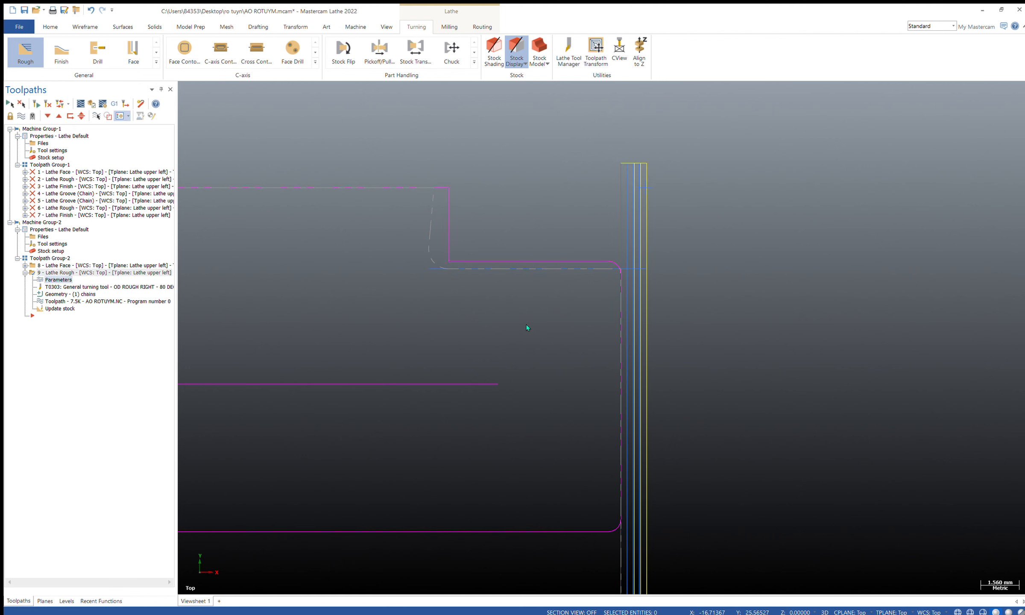
# Create a lathe Finish toolpath chained through the outer corner radius, the step's horizontal line and the vertical shoulder
pyautogui.click(61, 51)
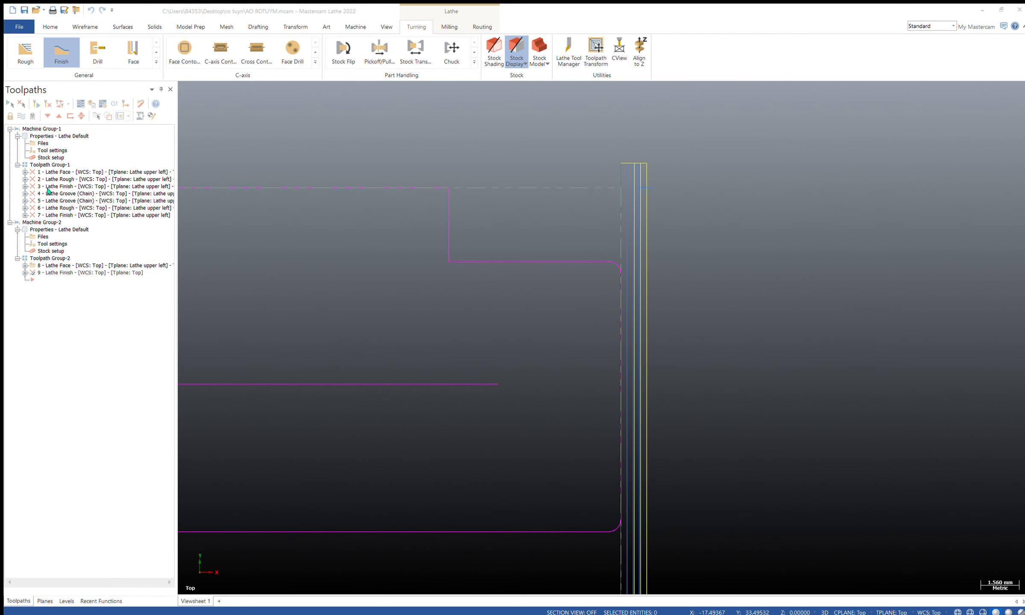
pyautogui.click(619, 267)
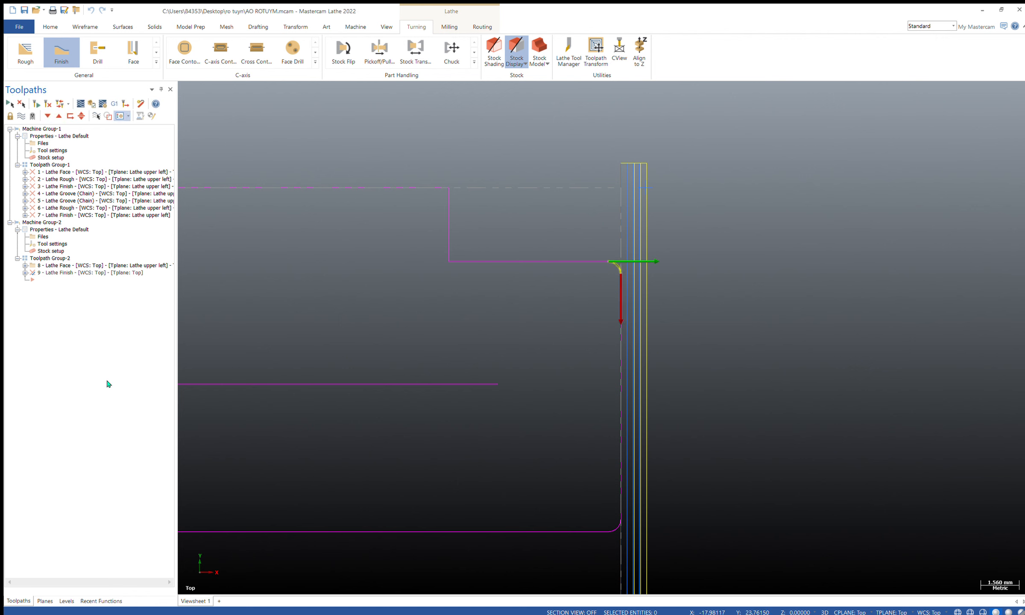
pyautogui.click(464, 262)
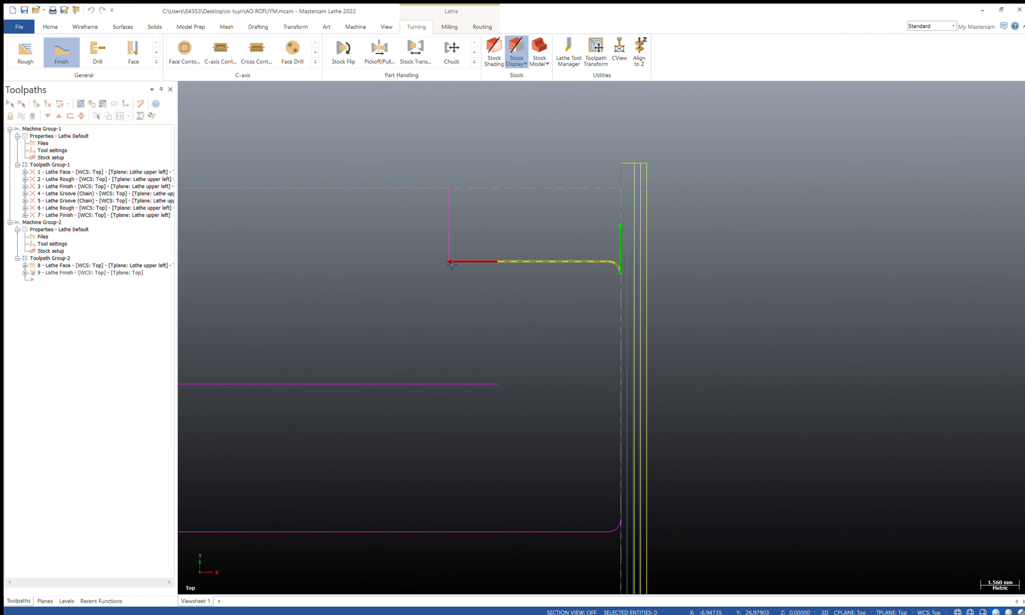
pyautogui.click(450, 248)
pyautogui.click(39, 532)
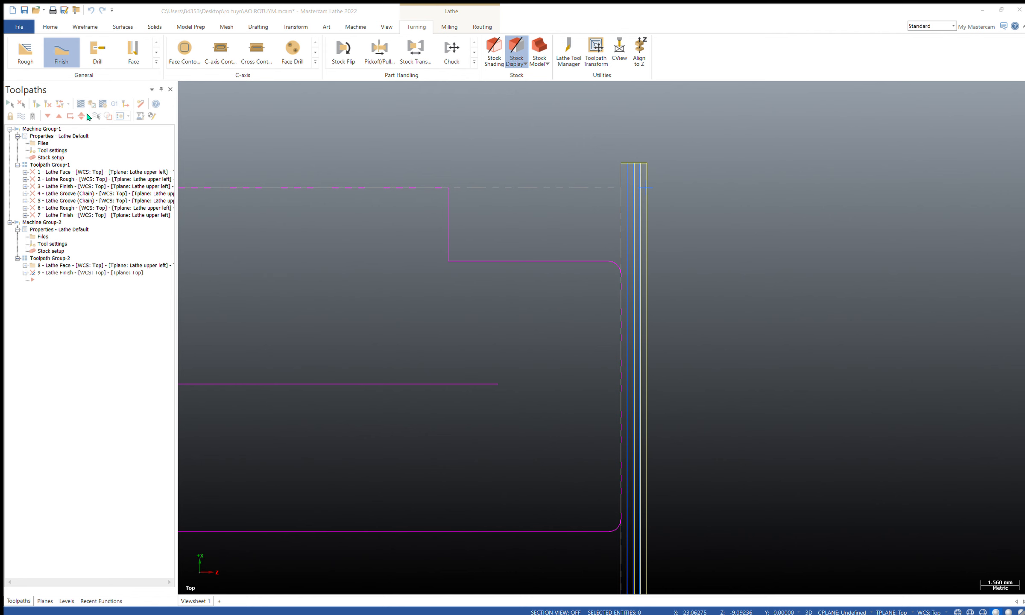
pyautogui.click(299, 388)
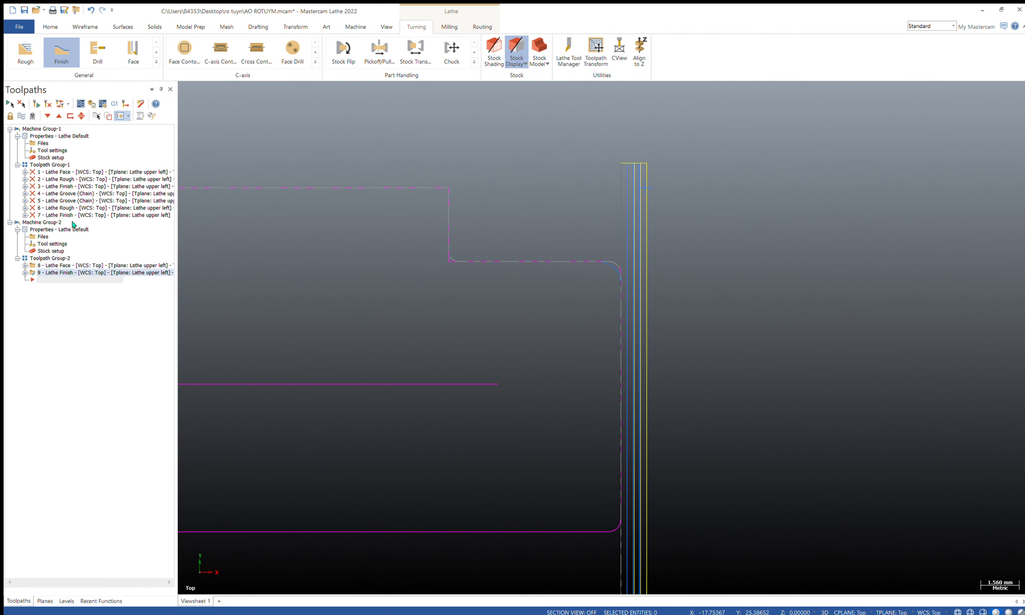
# Create a second lathe Finish toolpath along the inner bore, from its front corner radius to the end of the curved profile
pyautogui.scroll(-5, 799, 338)
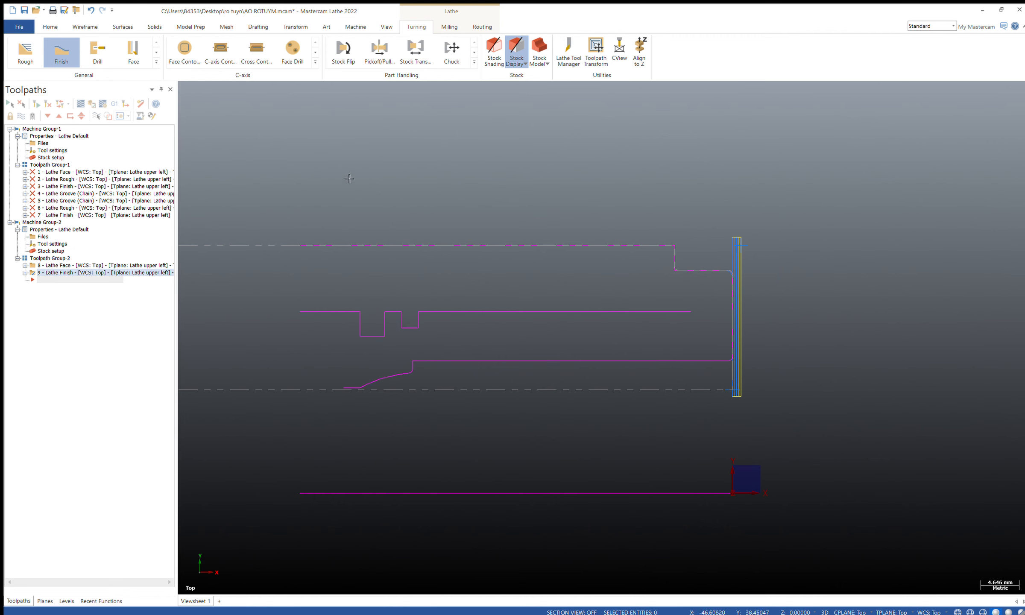
pyautogui.click(61, 52)
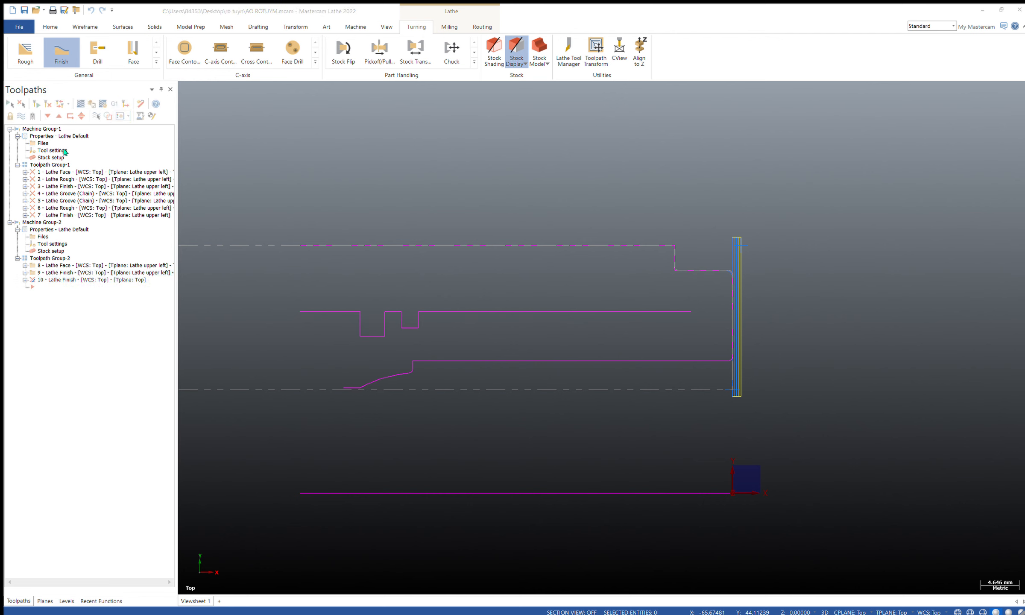
pyautogui.scroll(4, 776, 378)
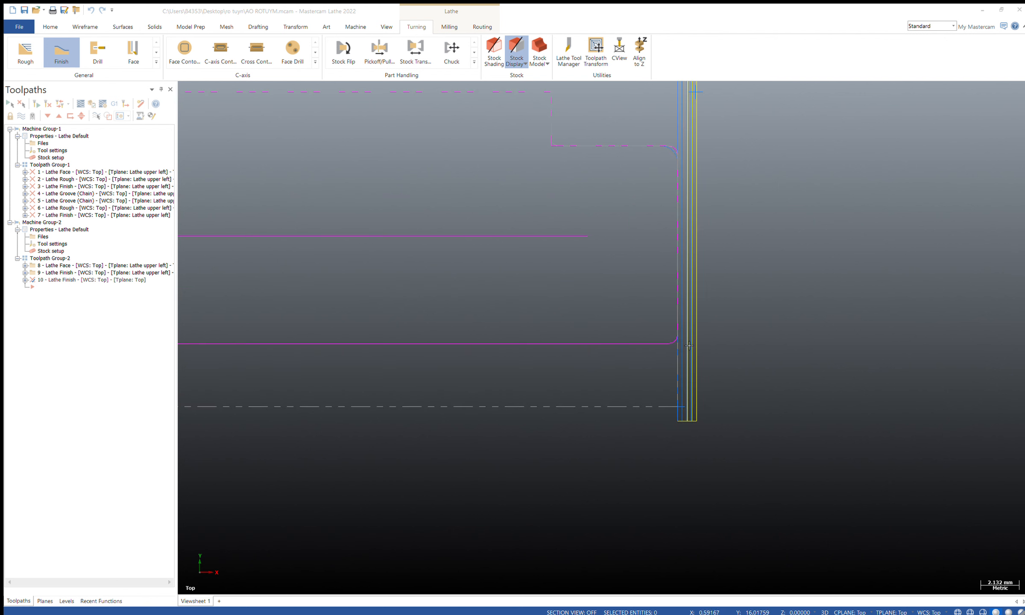
pyautogui.click(674, 341)
pyautogui.scroll(-3, 886, 359)
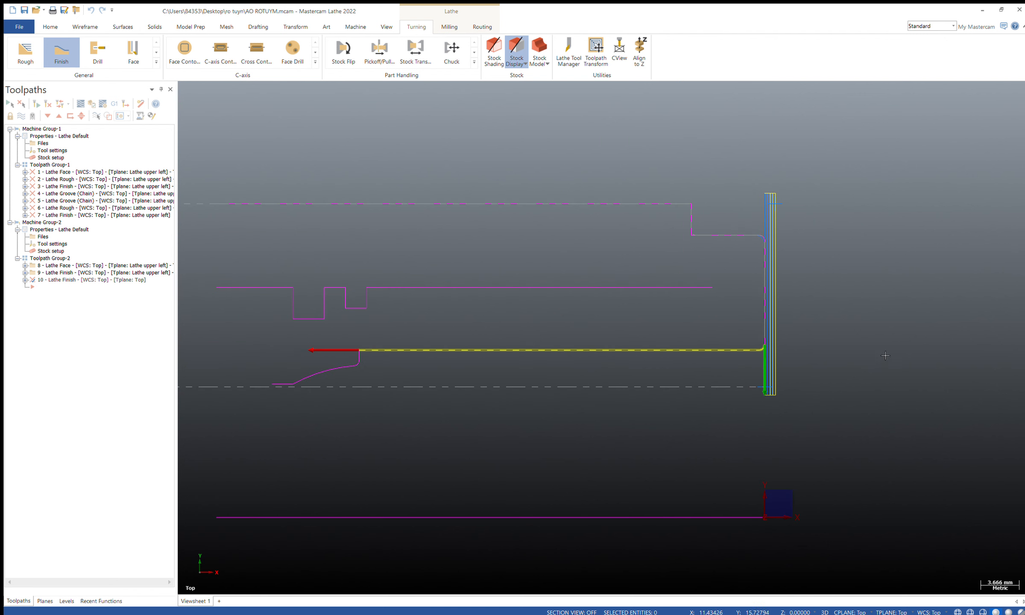
pyautogui.click(364, 362)
pyautogui.click(280, 384)
pyautogui.click(28, 494)
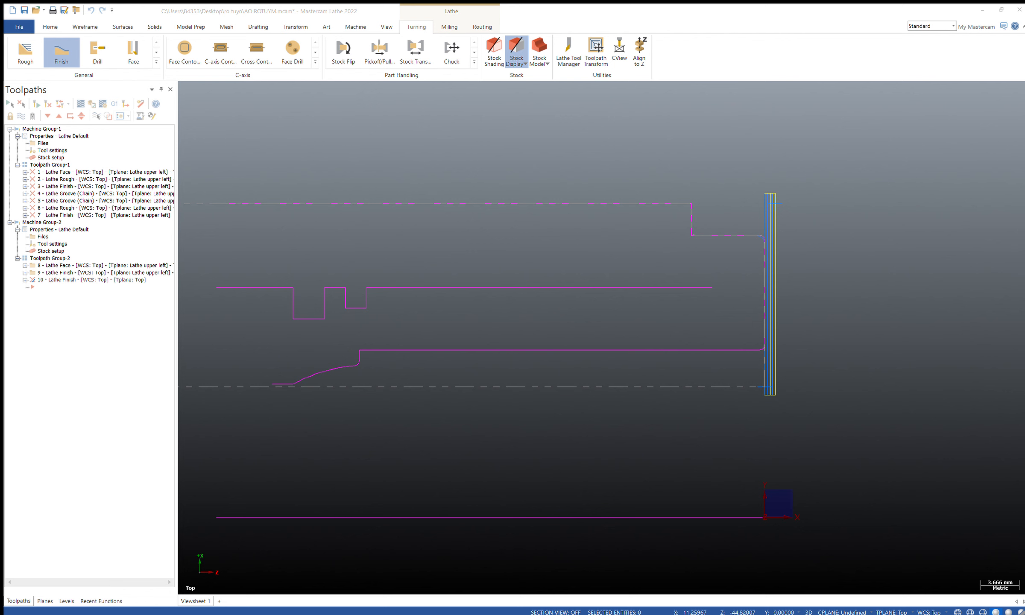
pyautogui.click(293, 388)
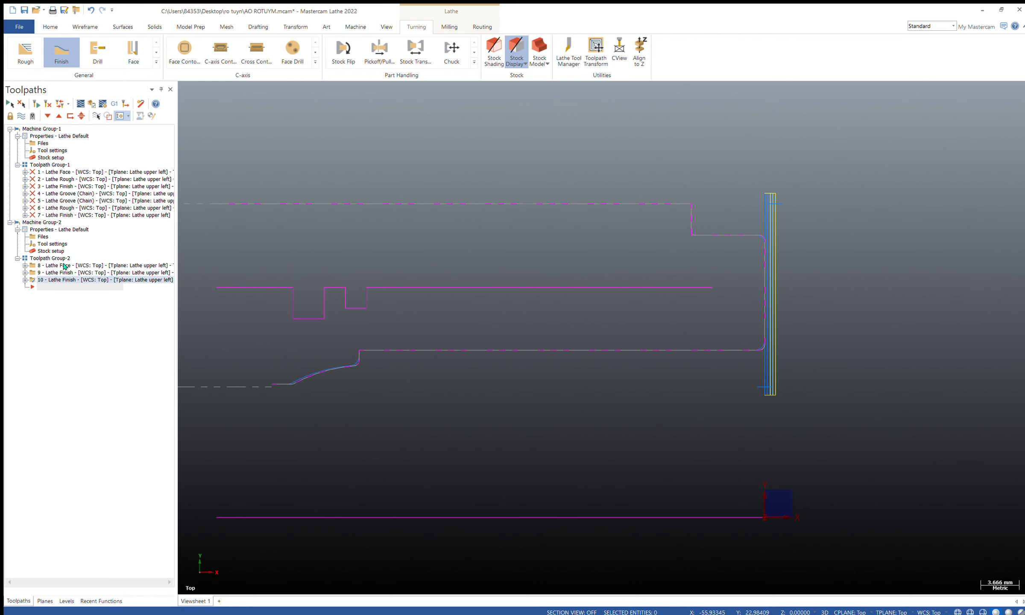
# Post the three Toolpath Group-2 operations, the face and both finish toolpaths, to NC code
pyautogui.scroll(-1, 658, 326)
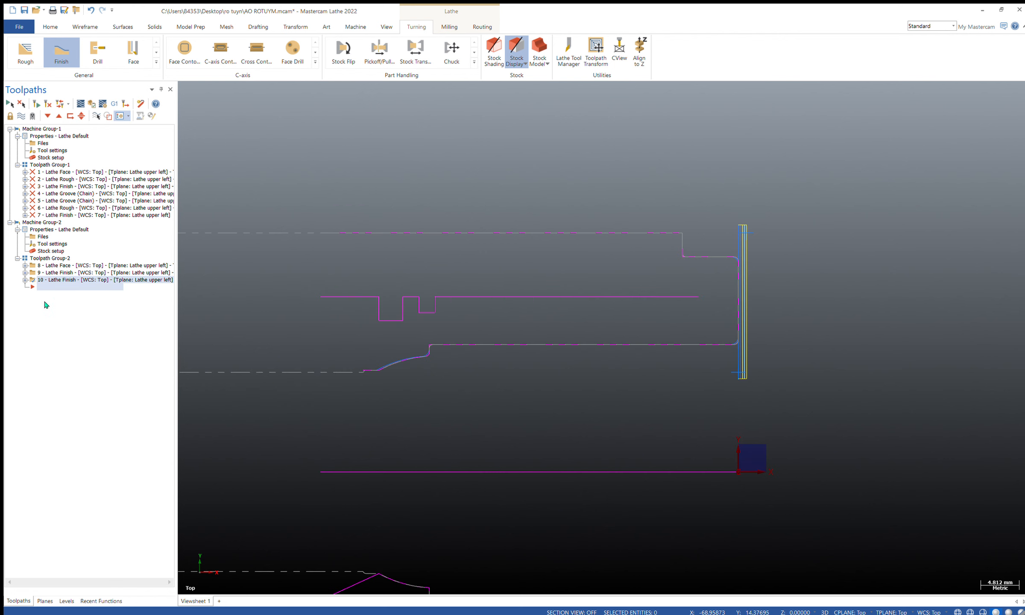
pyautogui.keyDown('shift'); pyautogui.click(42, 265); pyautogui.keyUp('shift')
pyautogui.click(112, 101)
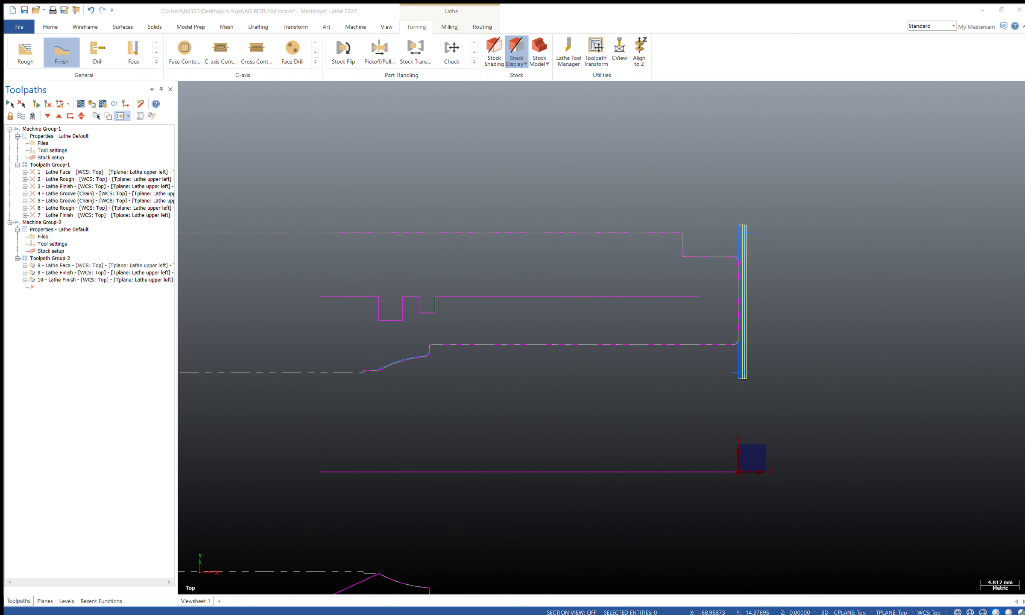
pyautogui.click(796, 476)
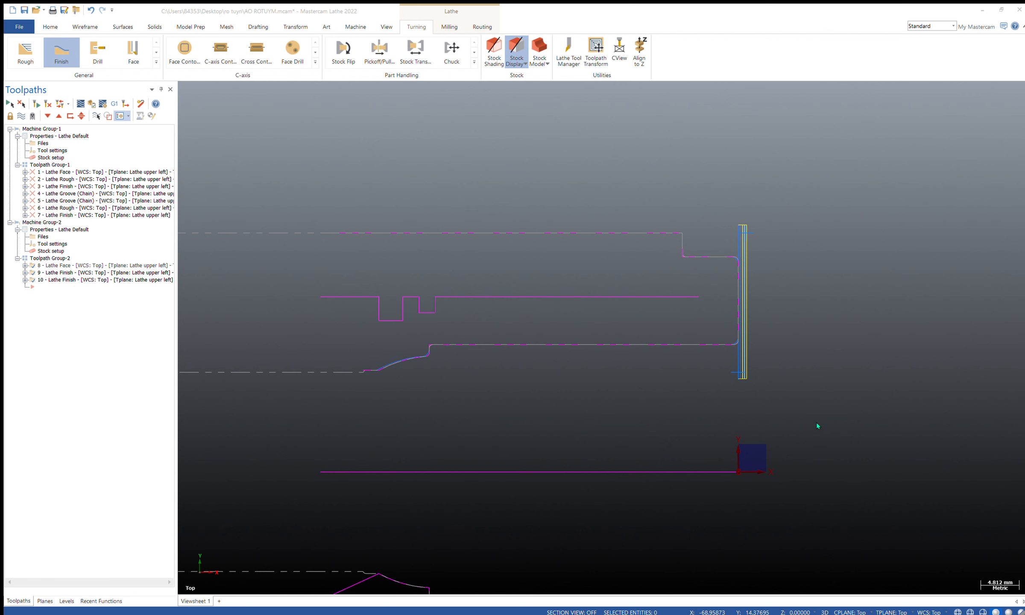